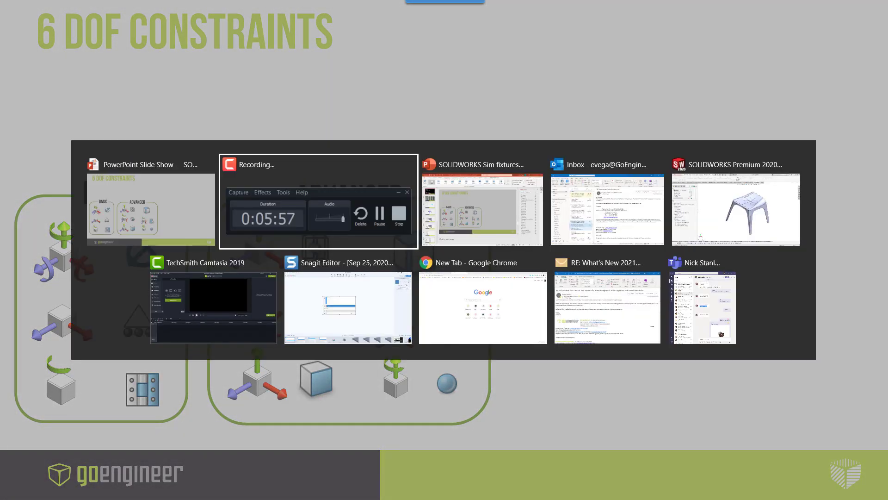
key("alt+Tab")
key("alt+Tab")
key("alt+Tab")
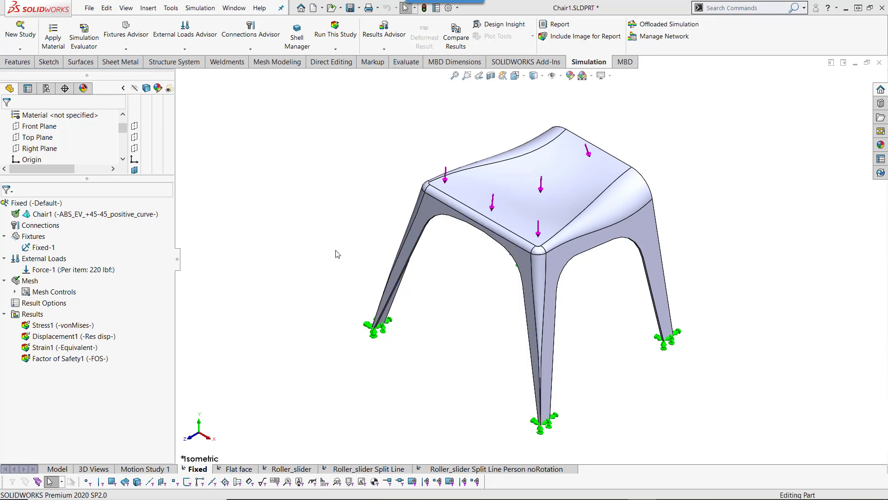
In the Fixed study, review where the Fixed-1 fixture holds the chair's leg ends from several views
middle_click_drag(480, 294, 495, 196)
left_click(44, 248)
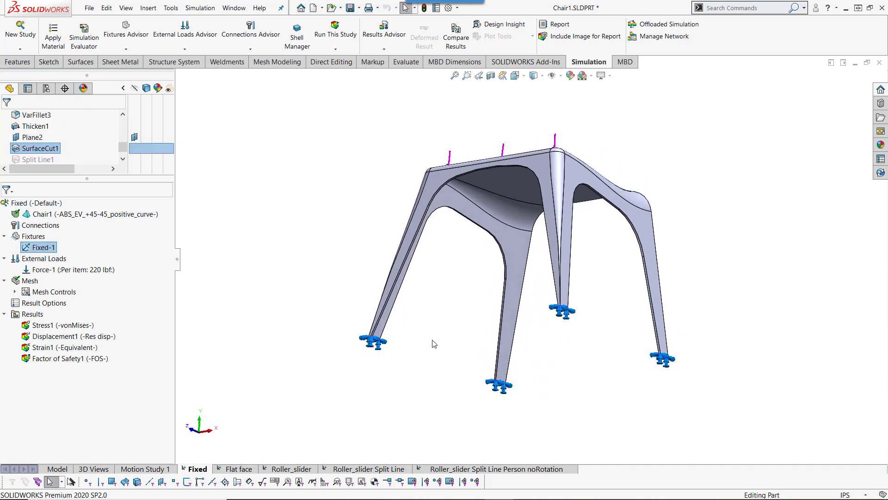
scroll(413, 331, "down", 6)
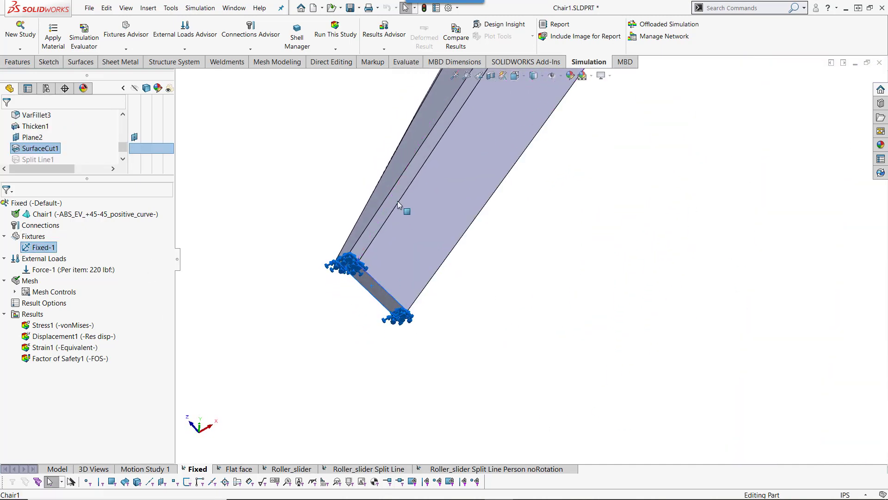
scroll(397, 296, "up", 5)
key("ctrl+1")
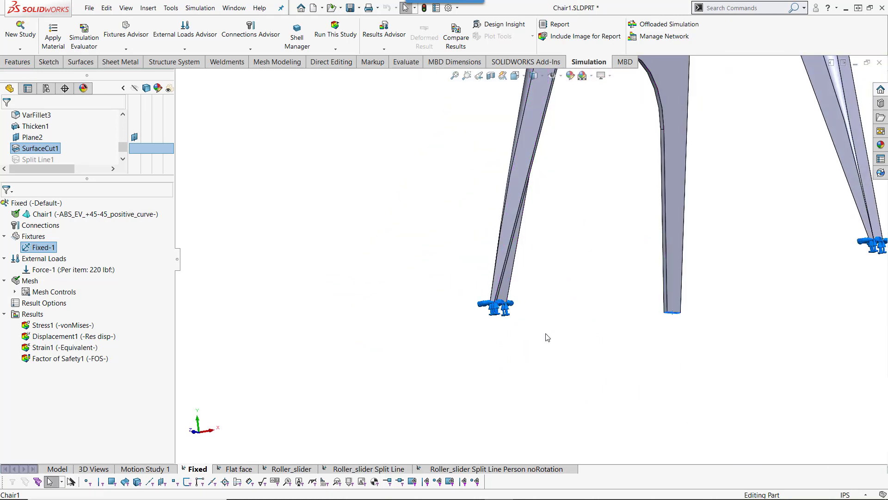
key("f")
key("ctrl+7")
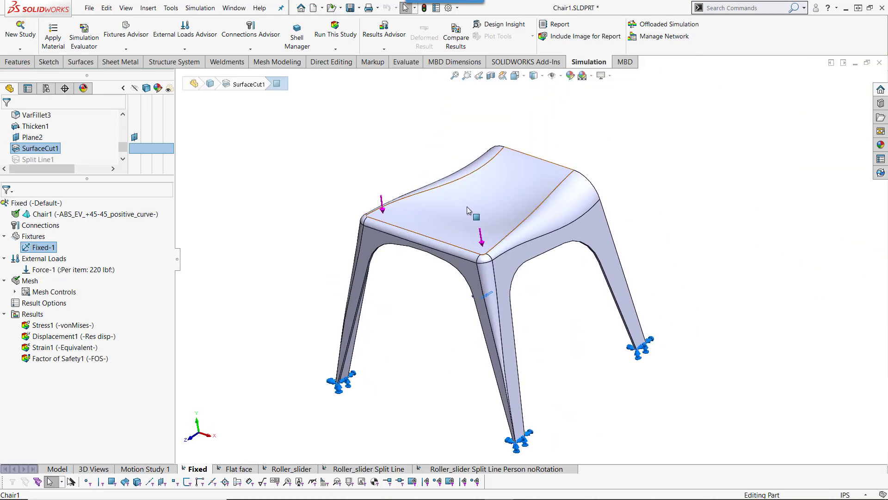
Show the Force-1 220 lbf load applied to the chair's seat face
left_click(467, 206)
left_click(83, 271)
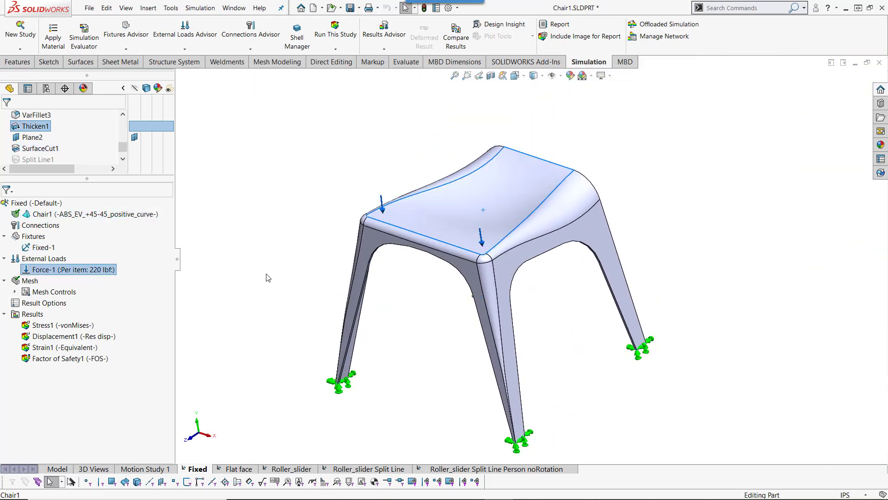
left_click(276, 253)
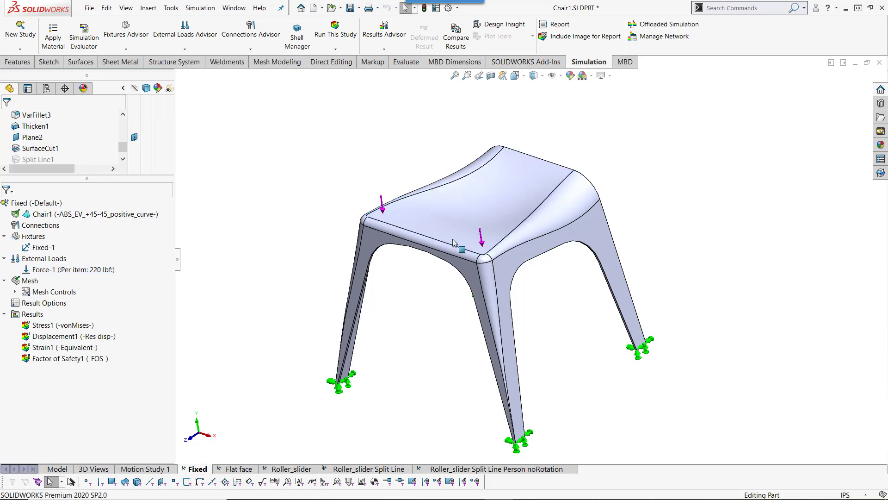
Display the Stress1 von Mises plot (0.018 to 6.368 MPa) and orbit to inspect the seat's peak stress
double_click(50, 329)
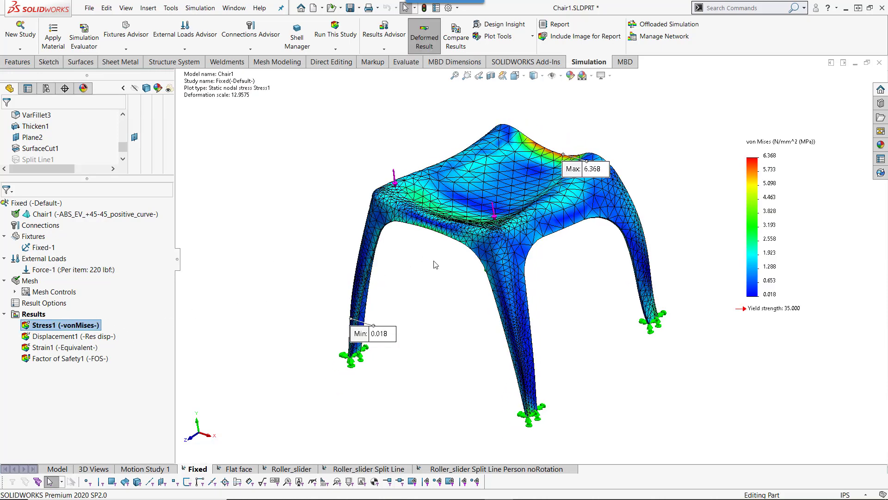
middle_click_drag(464, 264, 569, 222)
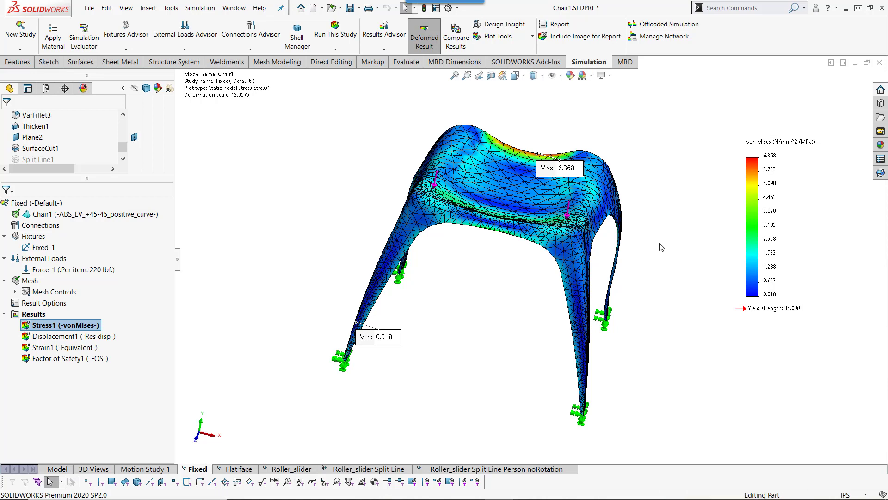
middle_click_drag(662, 248, 650, 215)
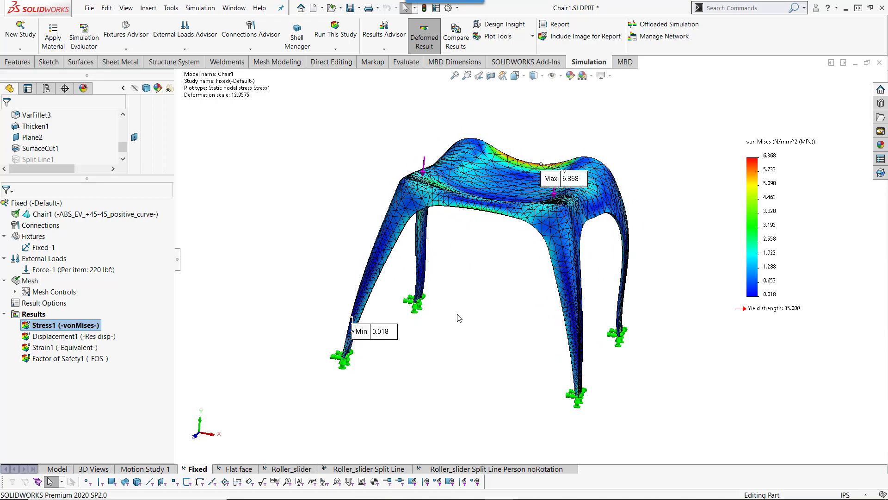
middle_click_drag(459, 318, 476, 293)
scroll(364, 341, "down", 5)
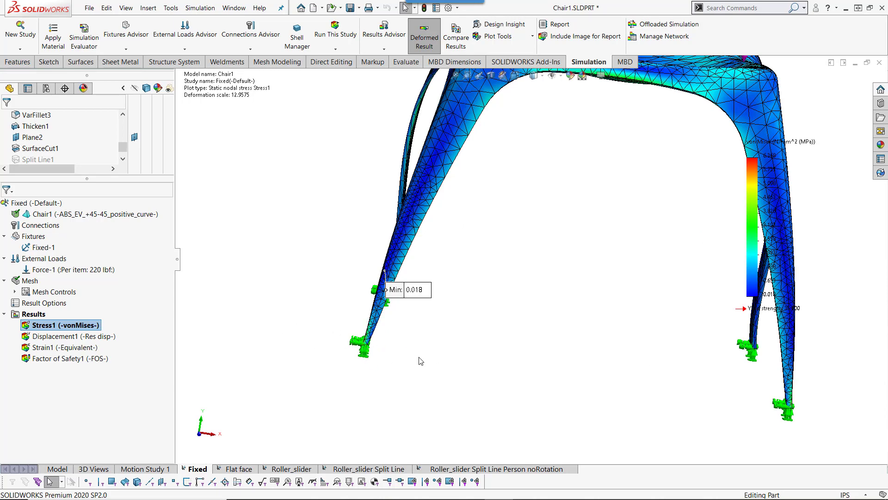
scroll(397, 366, "up", 5)
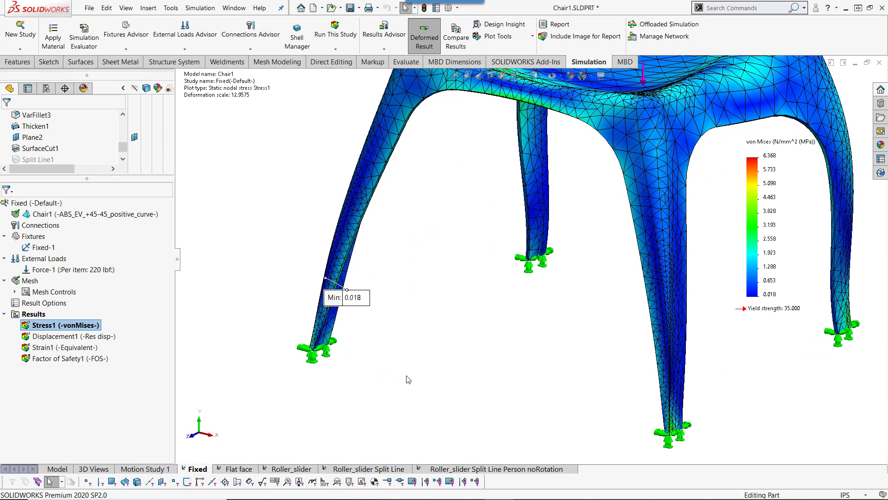
scroll(416, 375, "up", 2)
middle_click_drag(451, 347, 421, 392)
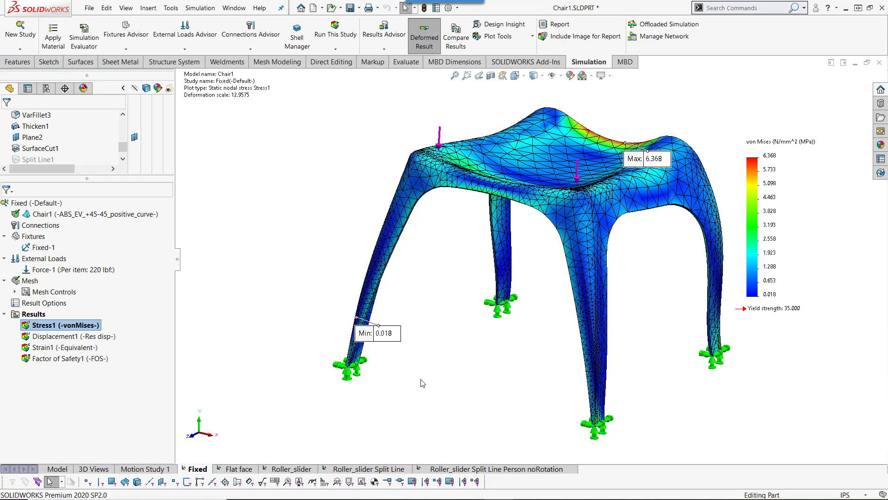
middle_click_drag(428, 374, 458, 364)
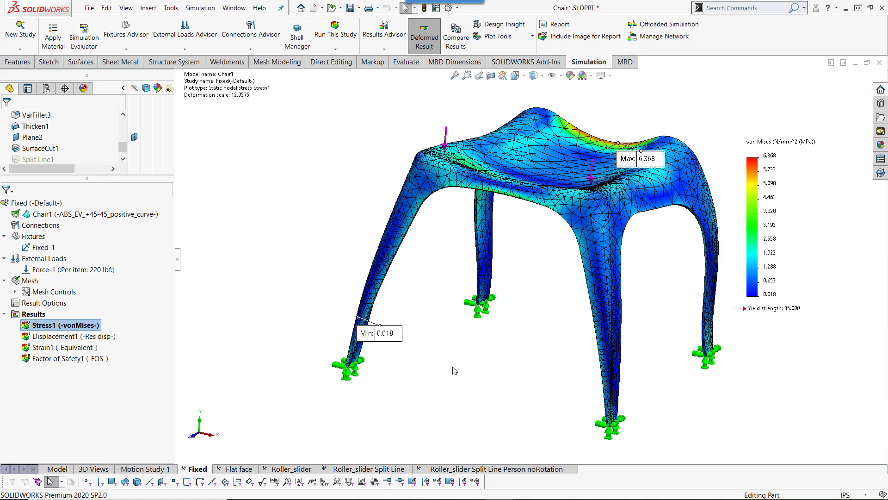
Switch to the Flat face study and edit the On Flat Faces-1 fixture definition
left_click(237, 469)
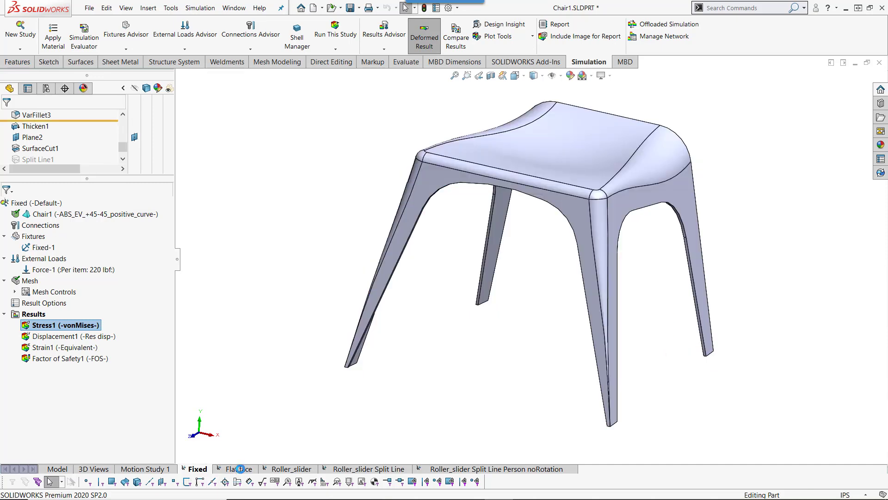
right_click(48, 267)
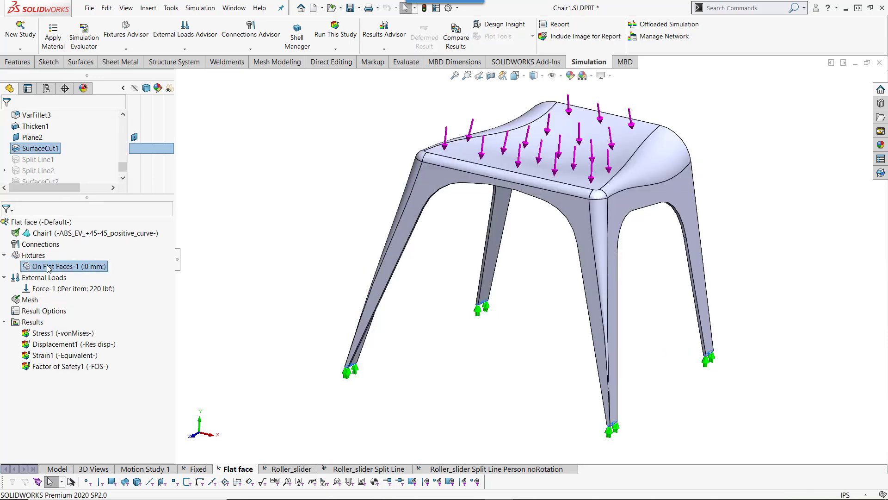
left_click(69, 272)
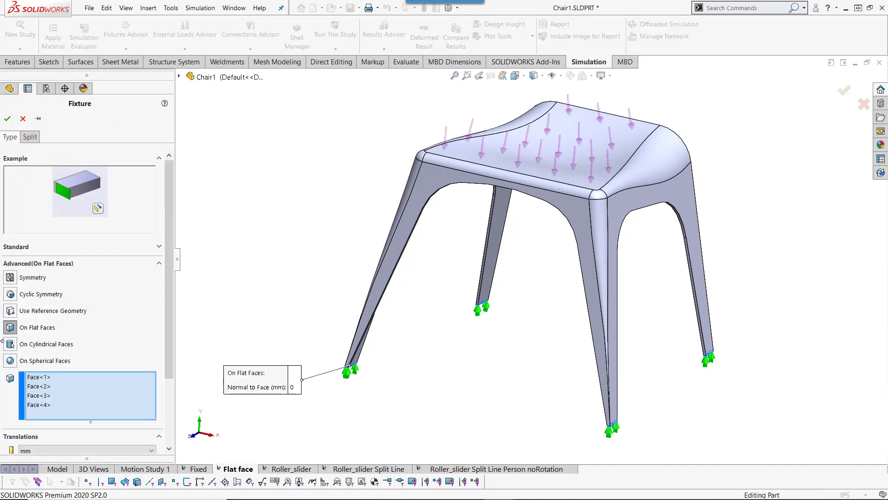
Inspect the four leg-end faces held at 0 mm normal from below, then close the definition
middle_click_drag(419, 361, 416, 213)
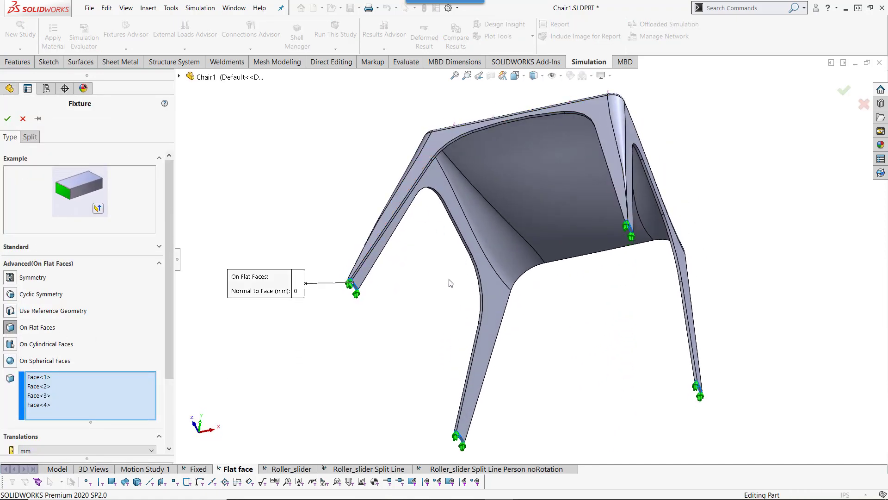
scroll(166, 308, "down", 3)
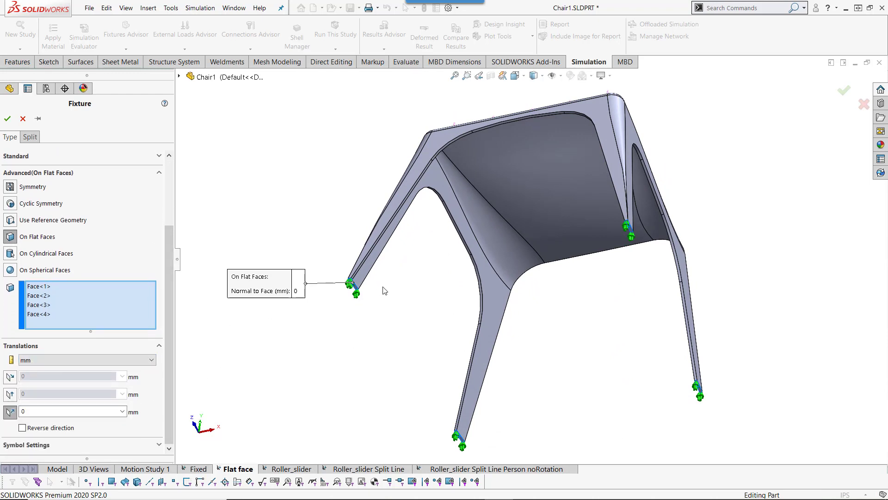
scroll(384, 289, "down", 5)
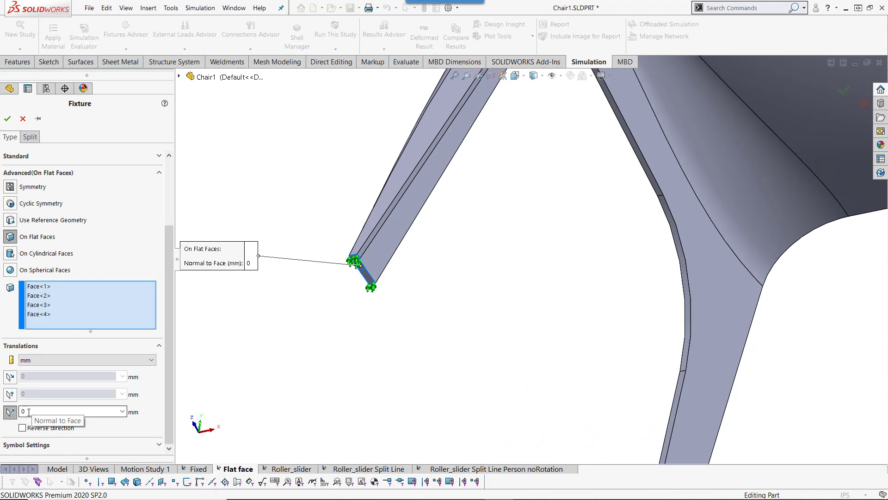
scroll(420, 359, "up", 5)
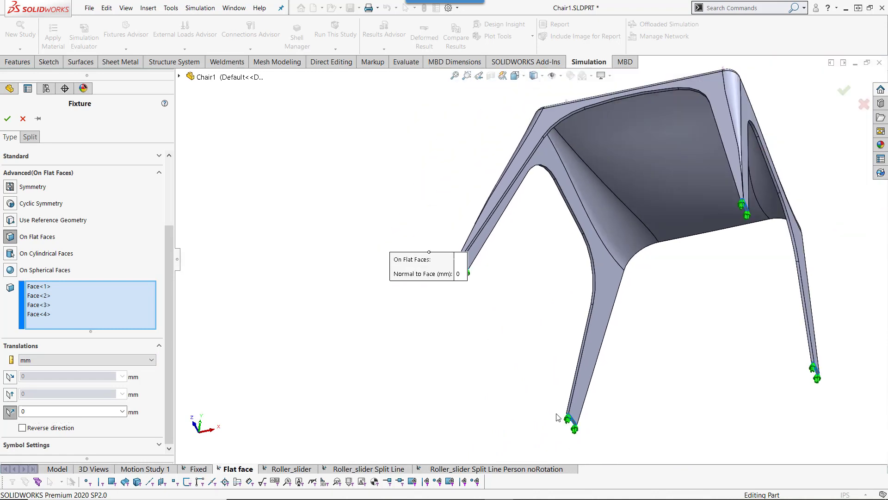
middle_click_drag(724, 254, 660, 341)
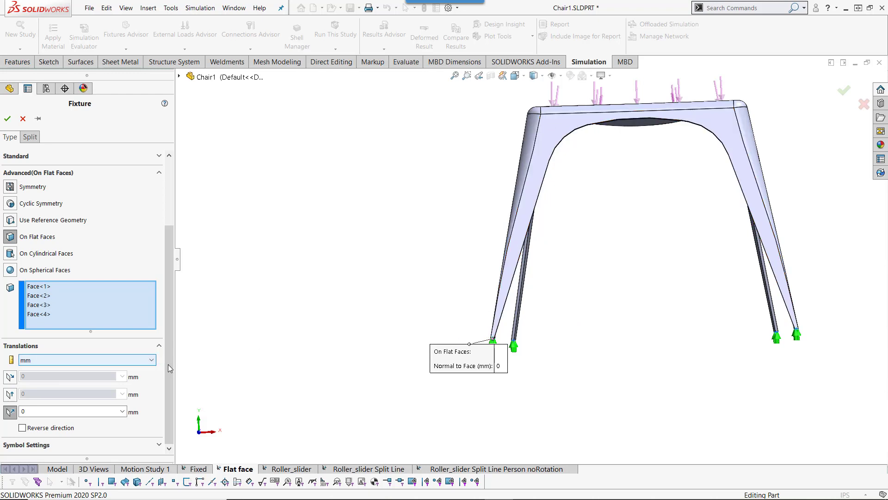
left_click_drag(168, 365, 169, 332)
left_click(22, 119)
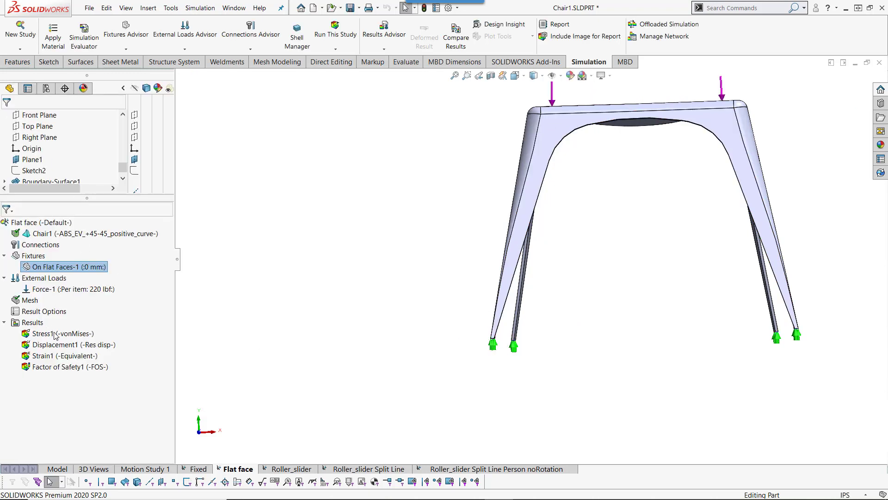
Show the Flat face study's Force-1 load and von Mises stress plot, orbiting the seat into view
left_click(69, 290)
double_click(62, 334)
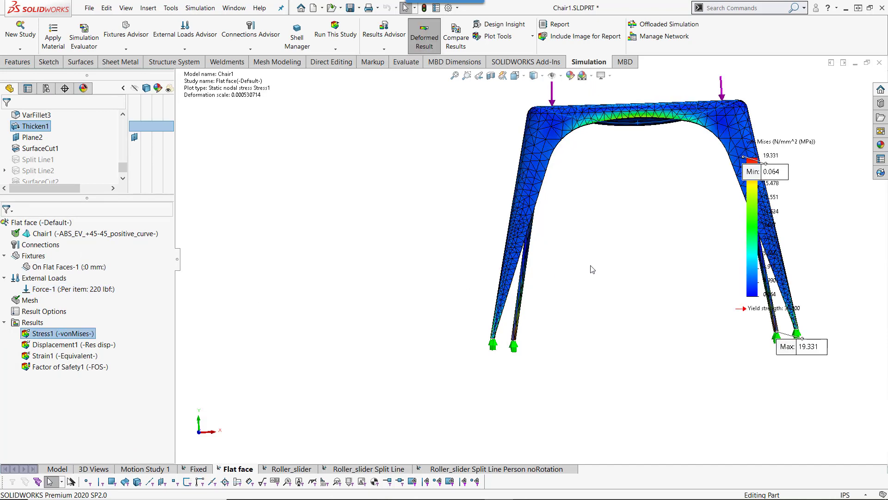
middle_click_drag(556, 279, 485, 298, "ctrl")
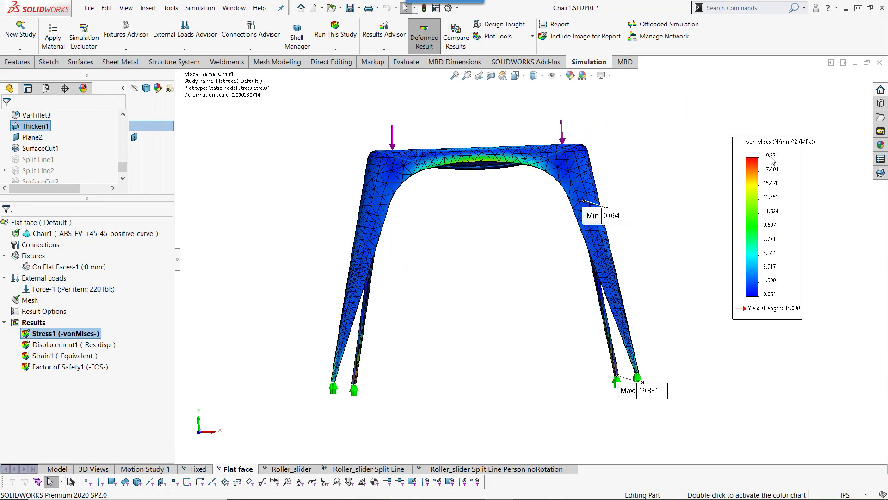
middle_click_drag(686, 217, 685, 264)
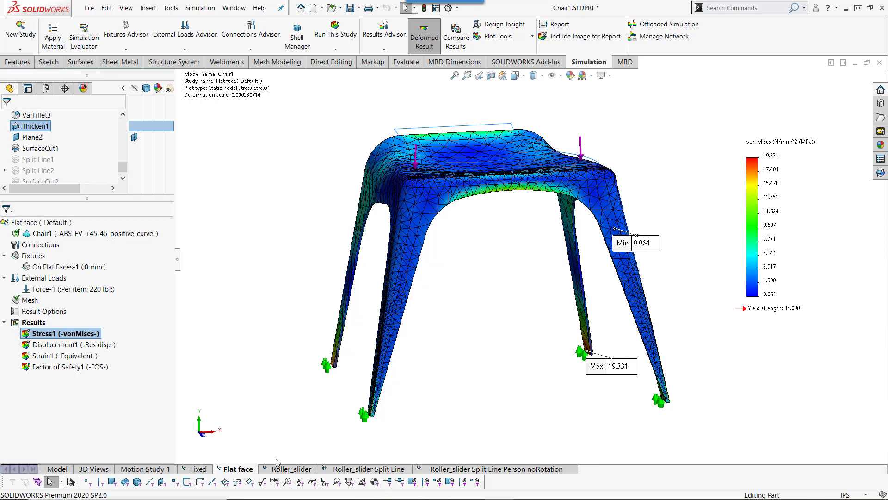
left_click(298, 424)
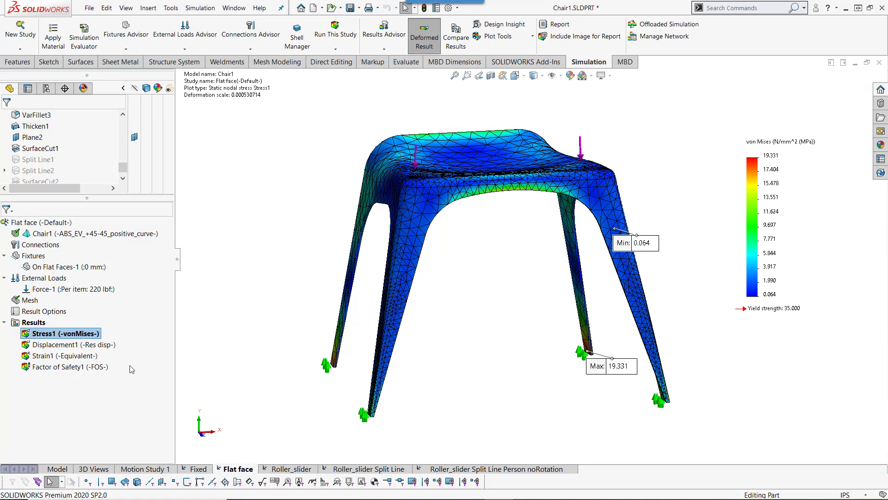
Display the Flat face displacement plot, reposition its Min label, then switch to the Roller_slider study
double_click(54, 348)
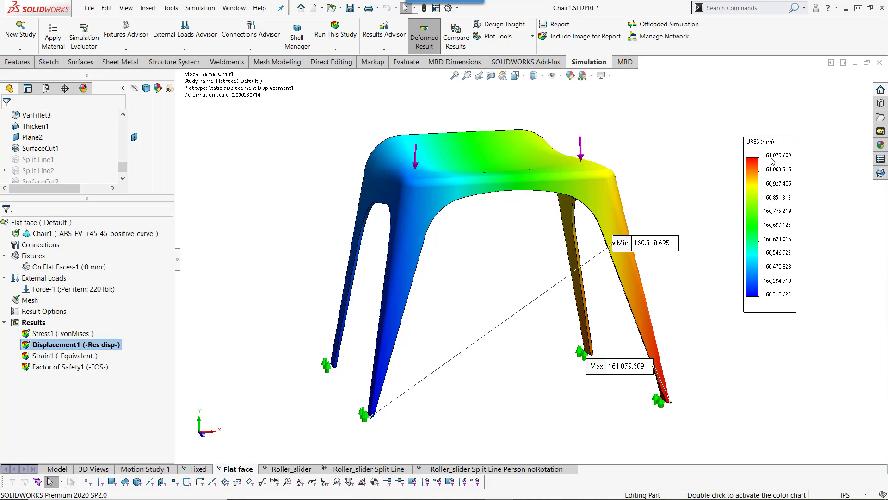
middle_click_drag(569, 360, 517, 346)
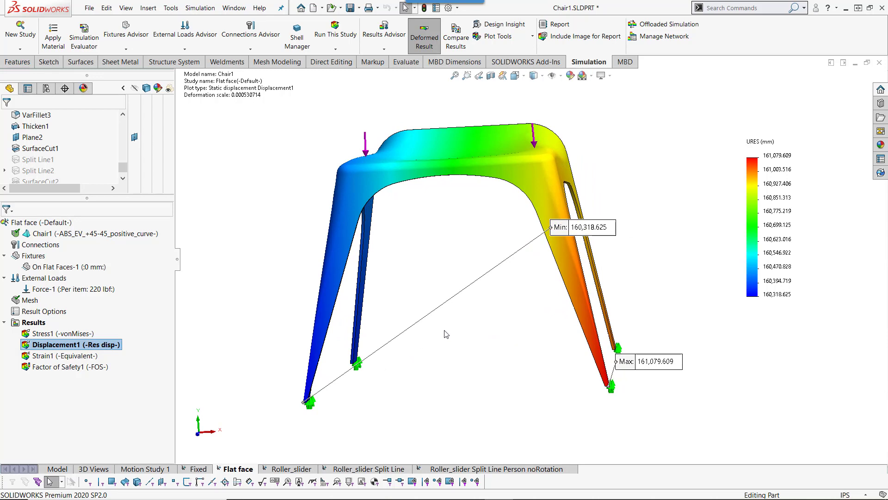
left_click_drag(548, 227, 375, 401)
left_click(282, 469)
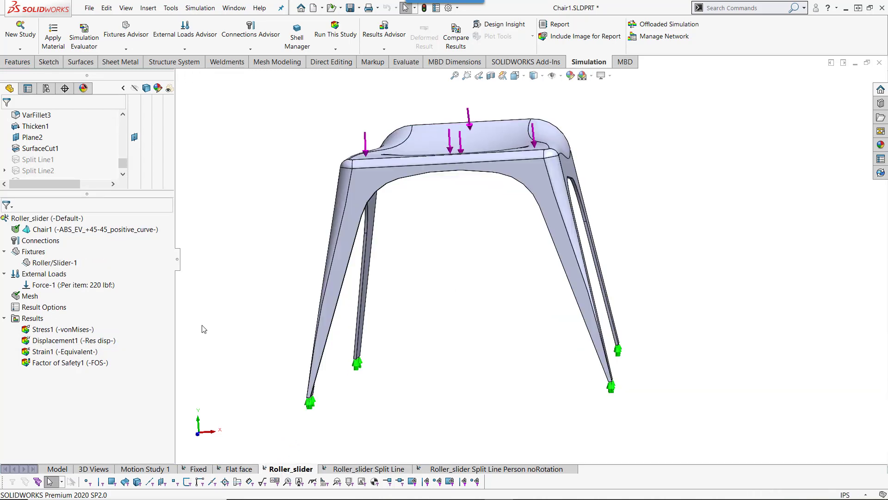
Show the Roller_slider stress plot (19.331 MPa peak), then its displacement plot, rotating the chair
mouse_move(258, 331)
middle_mouse_down()
mouse_move(237, 266)
mouse_move(258, 323)
mouse_move(252, 334)
mouse_move(248, 319)
middle_mouse_up()
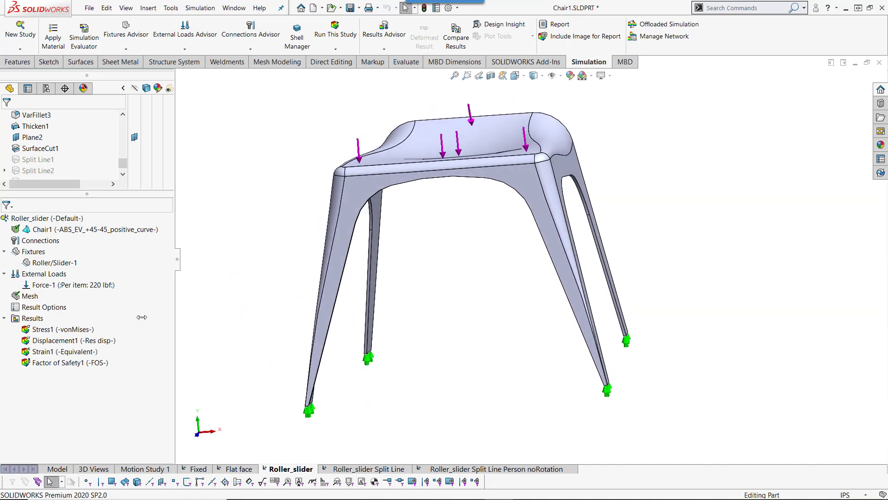
double_click(53, 330)
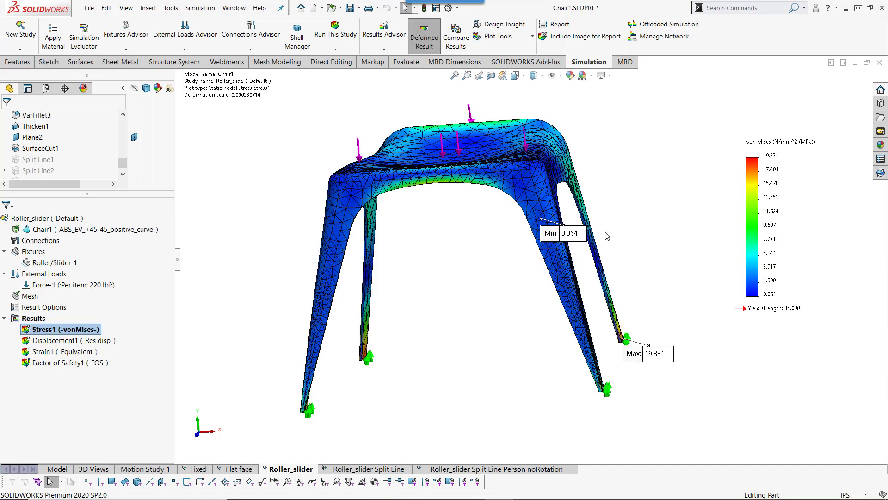
double_click(53, 340)
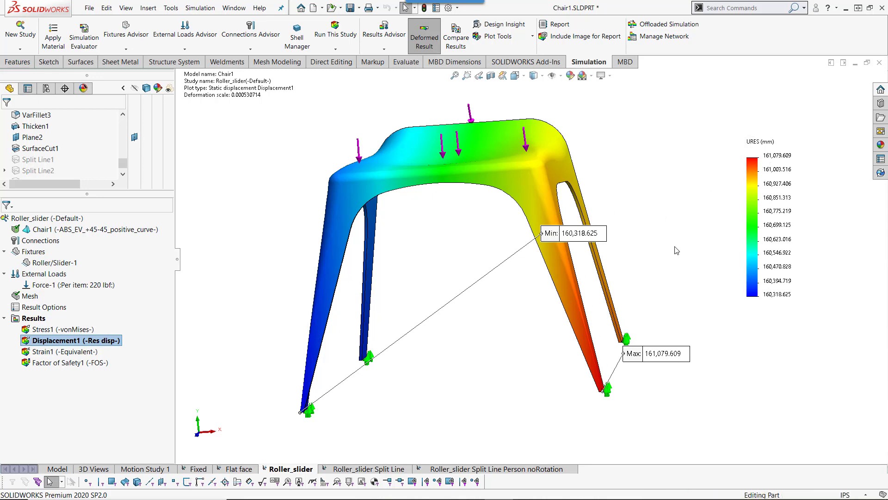
middle_click_drag(676, 250, 222, 307)
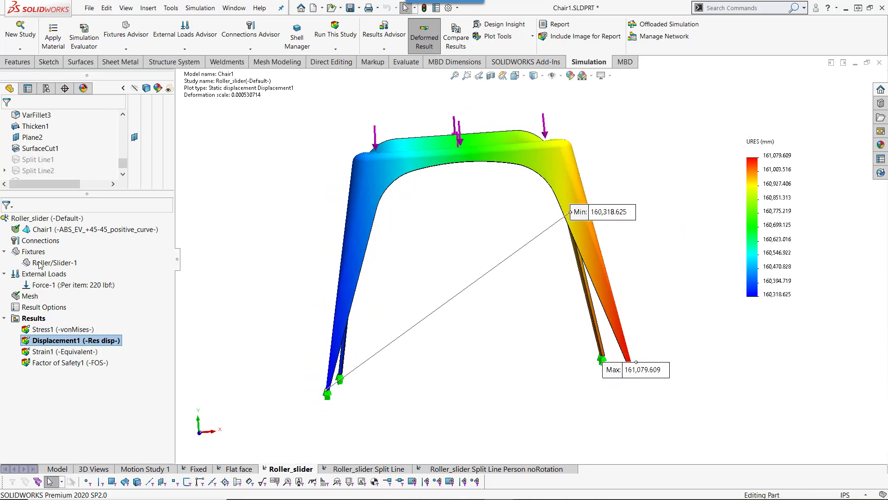
Switch to the Roller_slider Split Line study in isometric view and open the mesh options
left_click(358, 468)
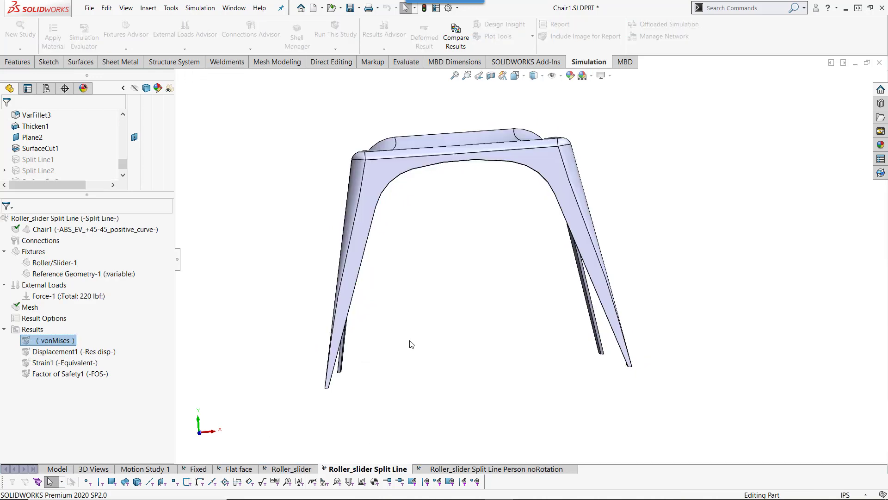
key("ctrl+7")
right_click(96, 307)
left_click(139, 314)
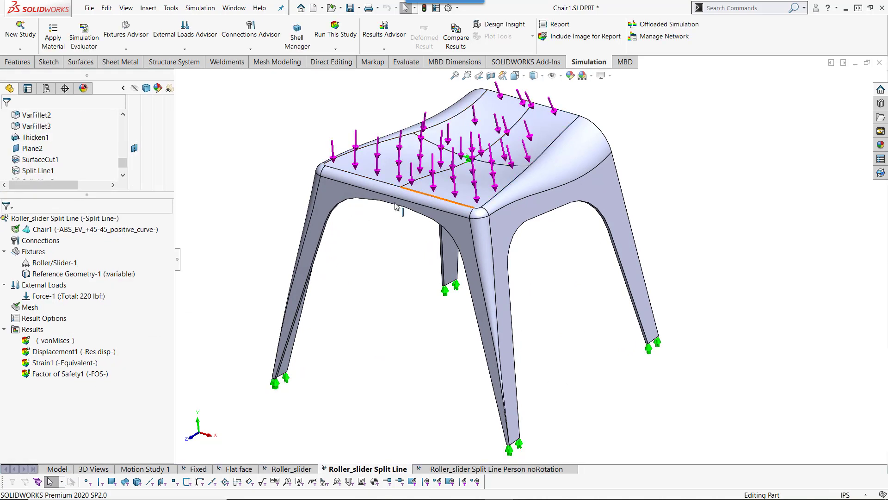
middle_click_drag(388, 227, 335, 241)
Open the Reference Geometry-1 fixture definition and check which seat geometry it uses
left_click(64, 274)
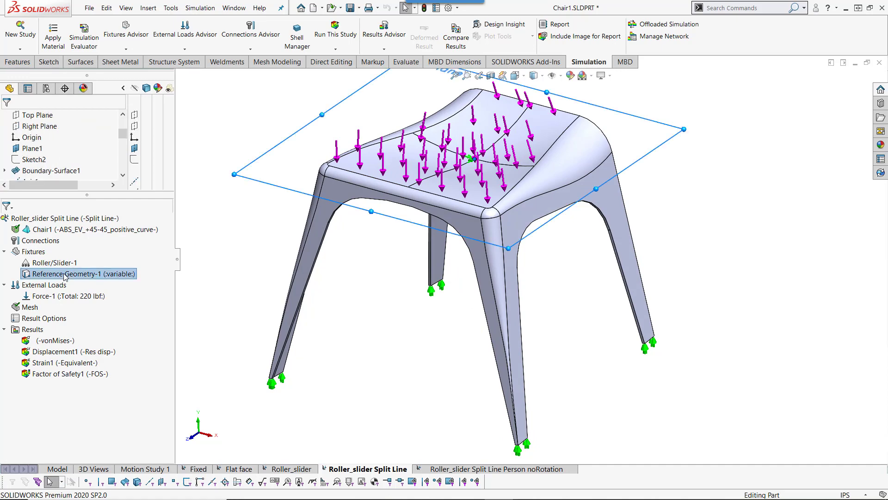
right_click(65, 274)
left_click(85, 326)
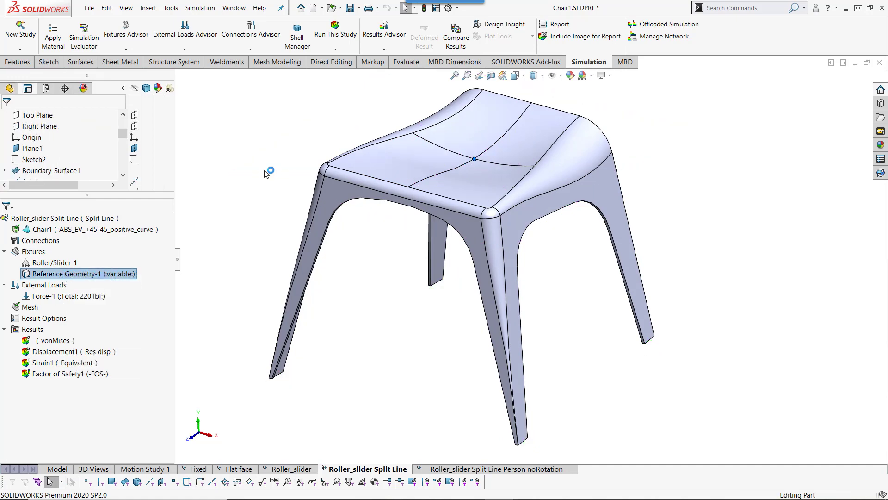
middle_click_drag(407, 196, 481, 218)
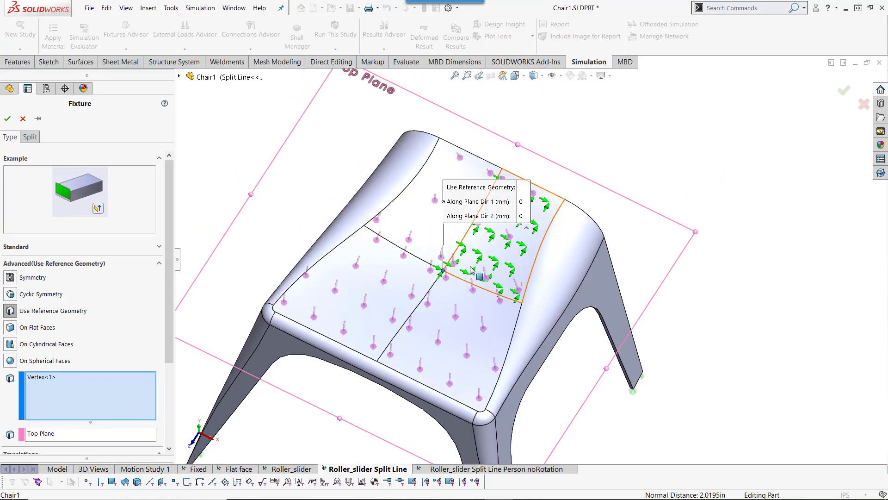
left_click(444, 199)
middle_click_drag(444, 199, 410, 181)
Inspect the Vertex<1> reference, Top Plane, 0 mm translations and symbol size 200
left_click_drag(170, 314, 162, 362)
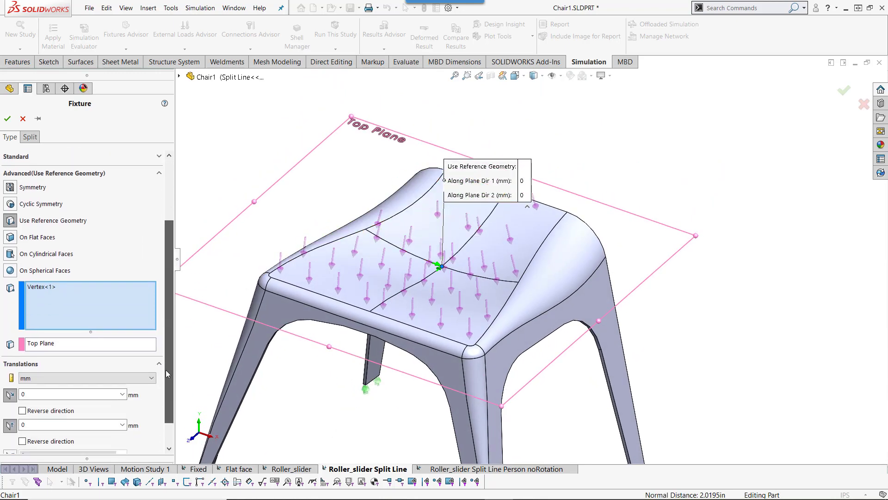
left_click(54, 288)
scroll(496, 284, "up", 4)
scroll(496, 285, "up", 2)
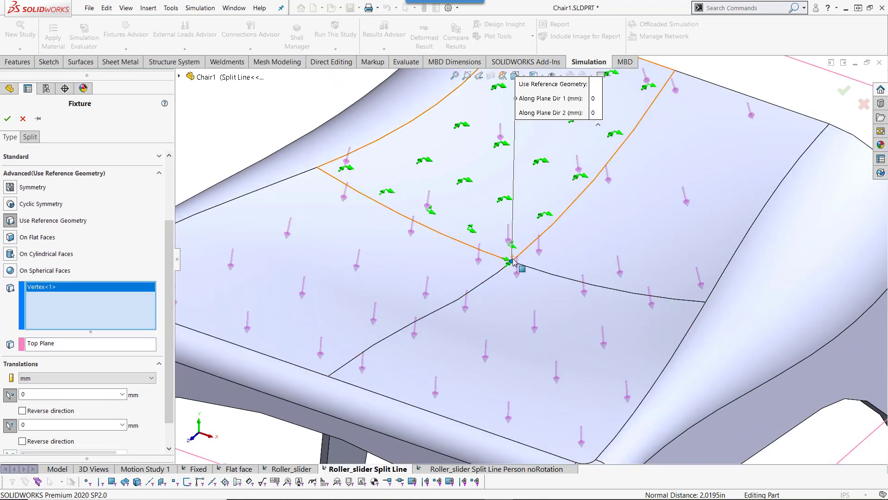
scroll(170, 399, "down", 1)
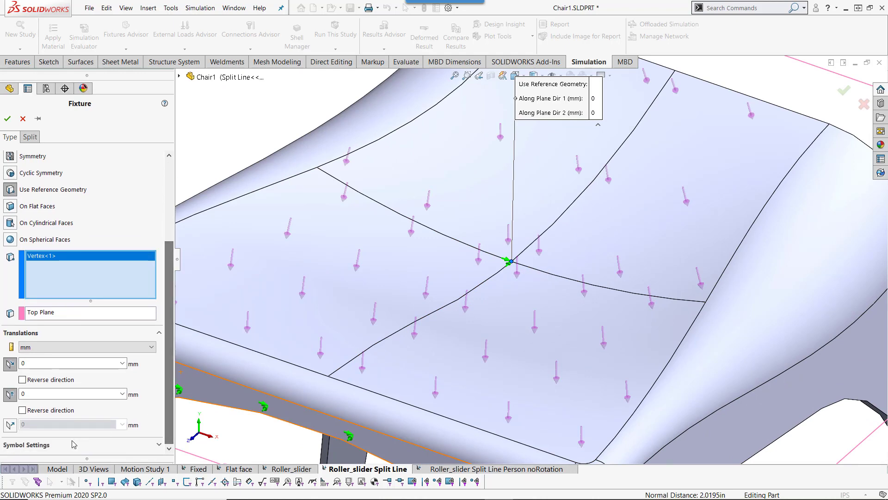
left_click(128, 442)
left_click_drag(168, 405, 167, 433)
double_click(92, 430)
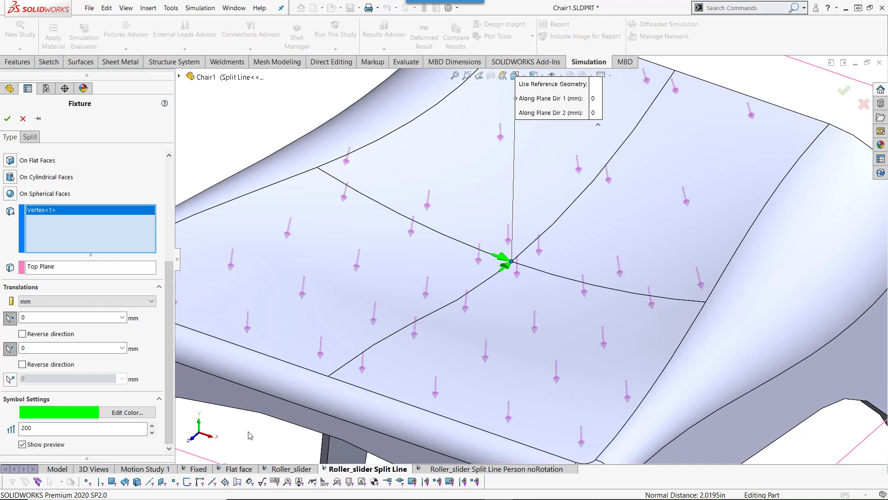
Cancel the fixture edit and show the Split Line study's von Mises stress plot
left_click(23, 120)
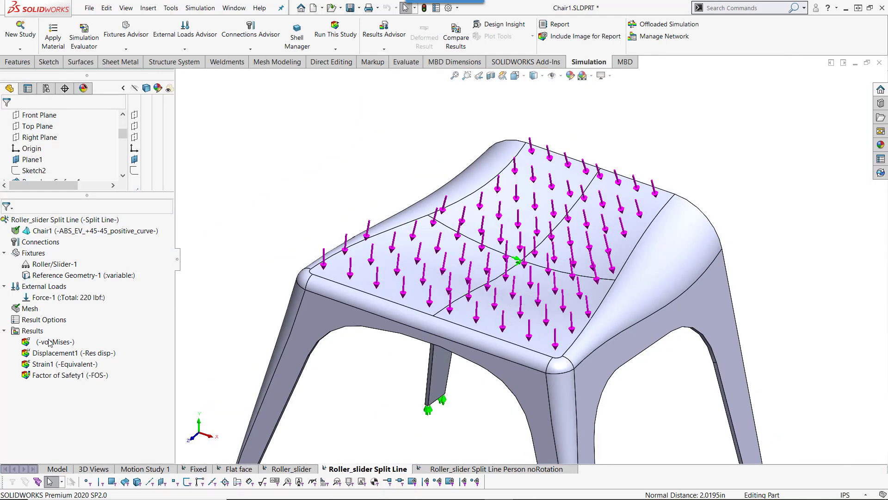
double_click(51, 342)
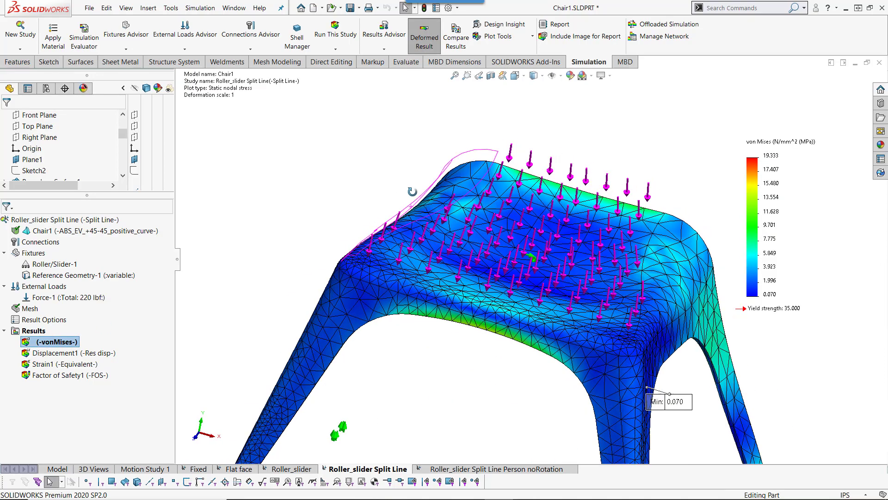
middle_click_drag(413, 191, 555, 268)
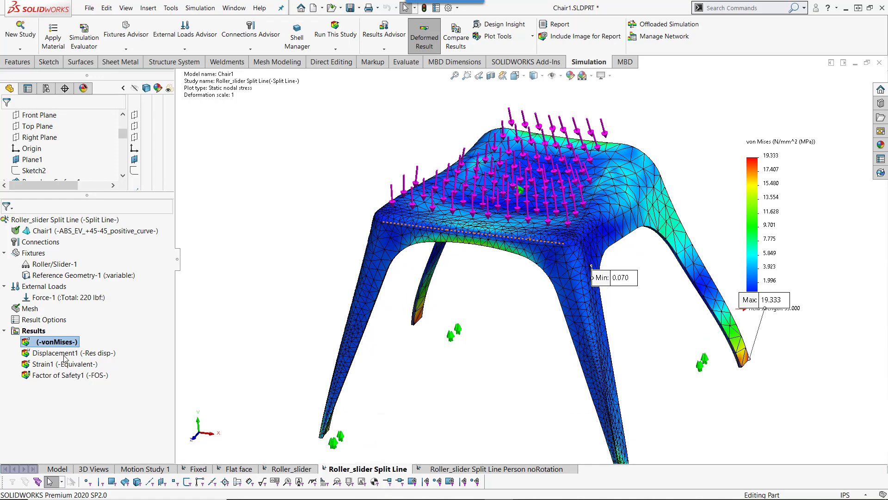
Show the displacement plot (11.227 to 130.452 mm), viewing it from the front, then from the top
double_click(64, 354)
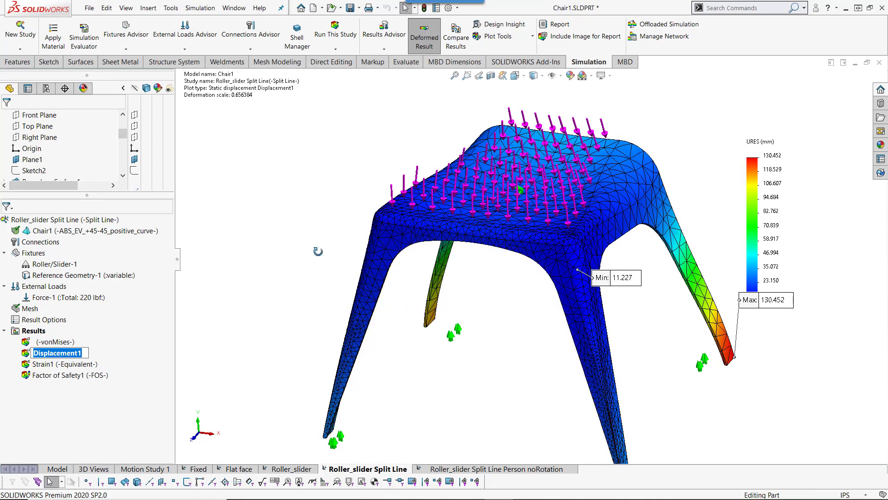
middle_click_drag(319, 250, 306, 252)
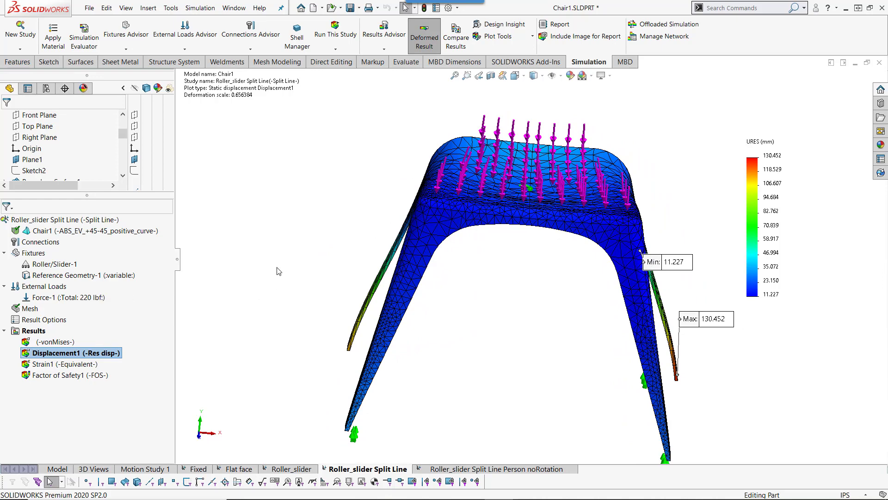
key("ctrl+space")
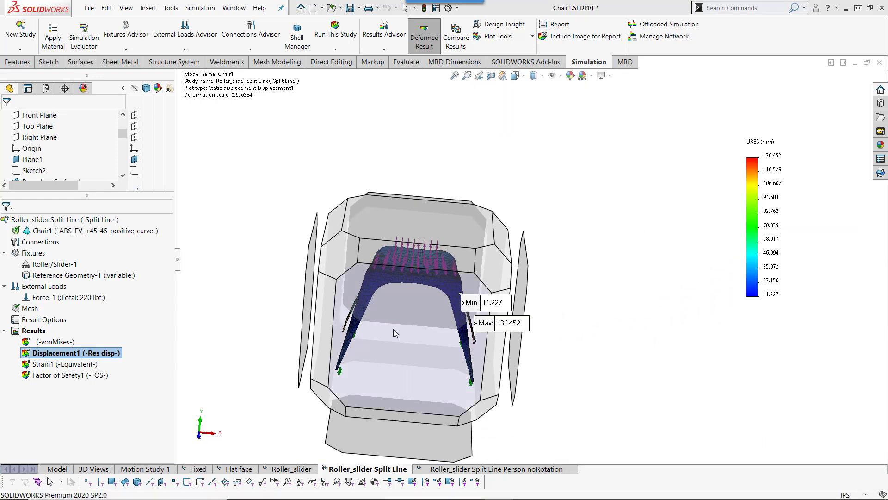
left_click(393, 329)
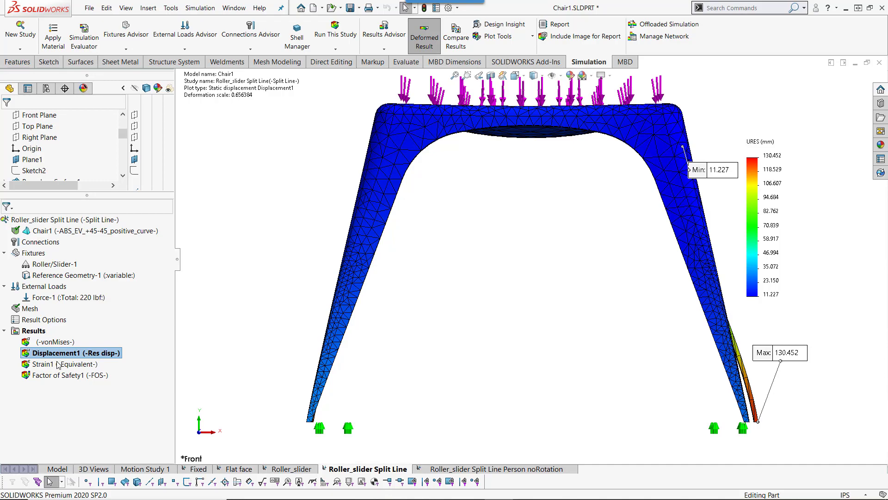
key("space")
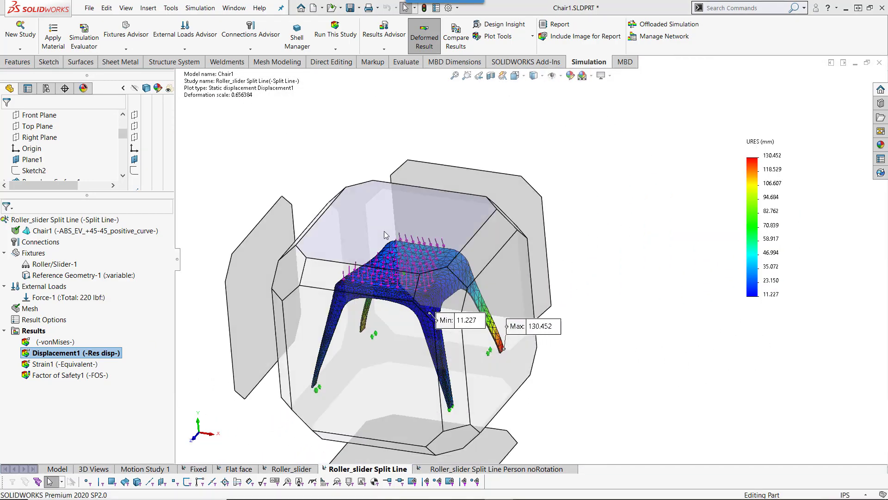
left_click(384, 232)
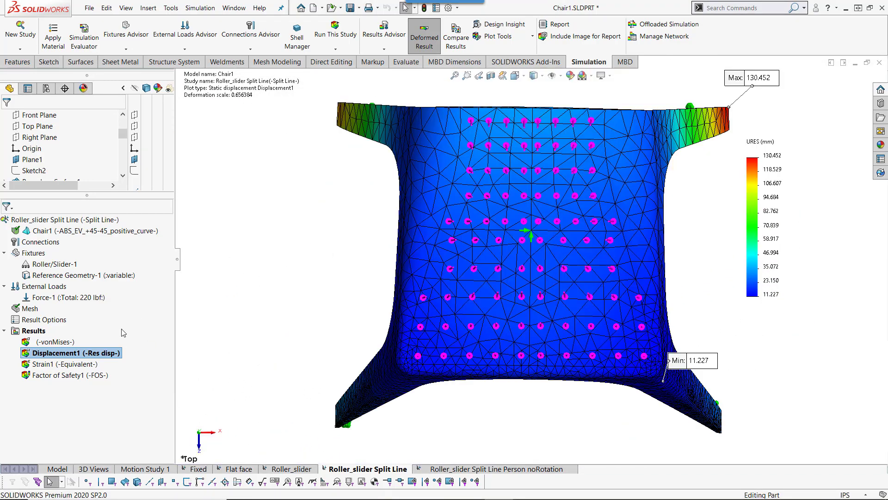
Animate the Displacement1 plot, zooming and fitting to watch the seat deform, then end the animation
right_click(49, 354)
left_click(70, 197)
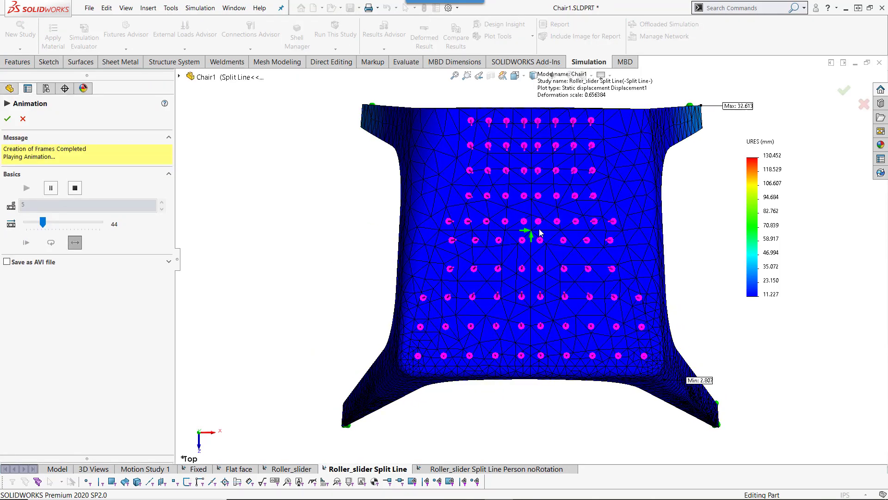
scroll(539, 233, "down", 3)
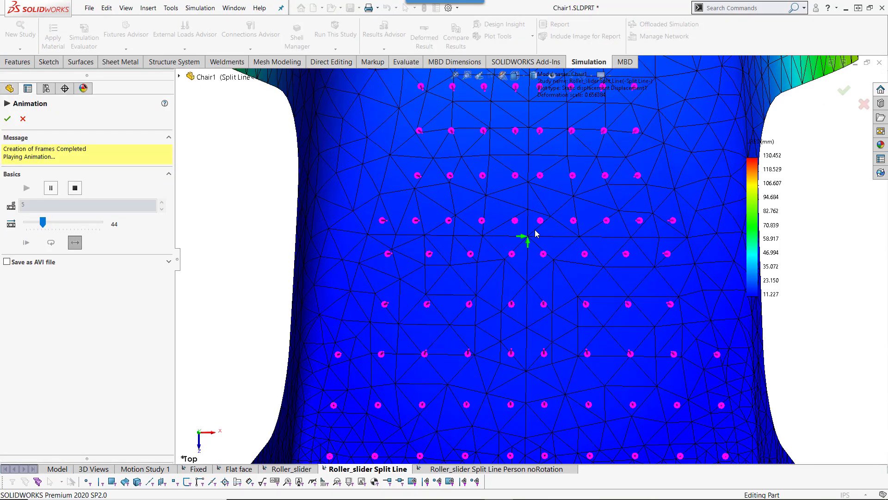
scroll(537, 234, "down", 3)
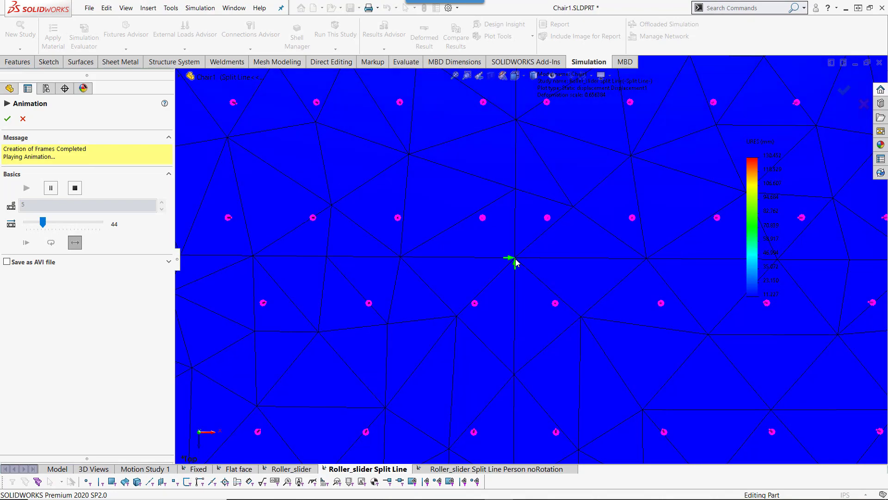
key("f")
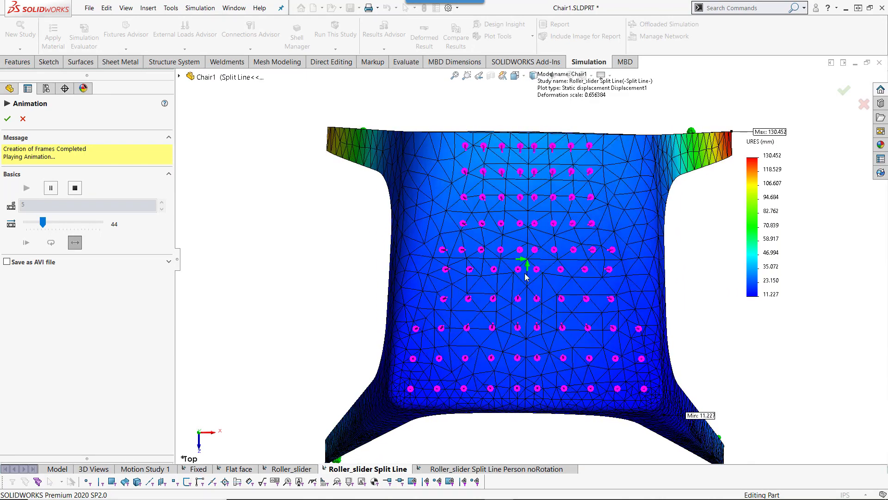
left_click(23, 119)
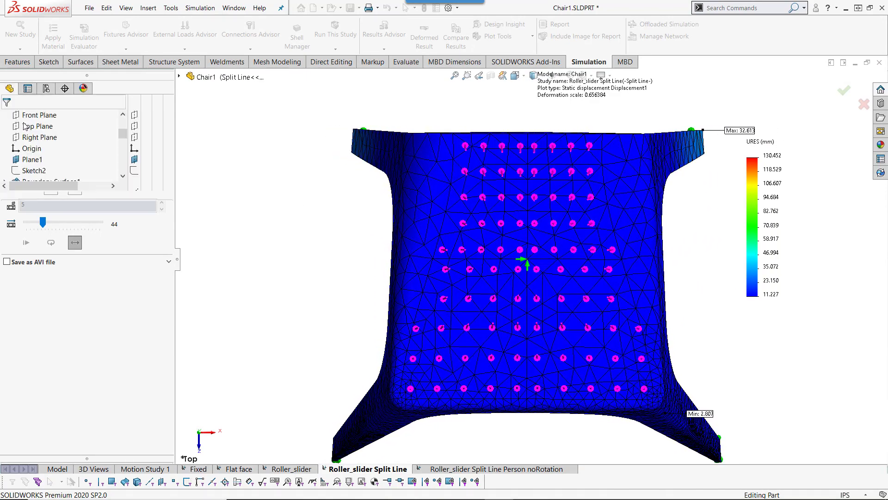
middle_click_drag(306, 192, 498, 451)
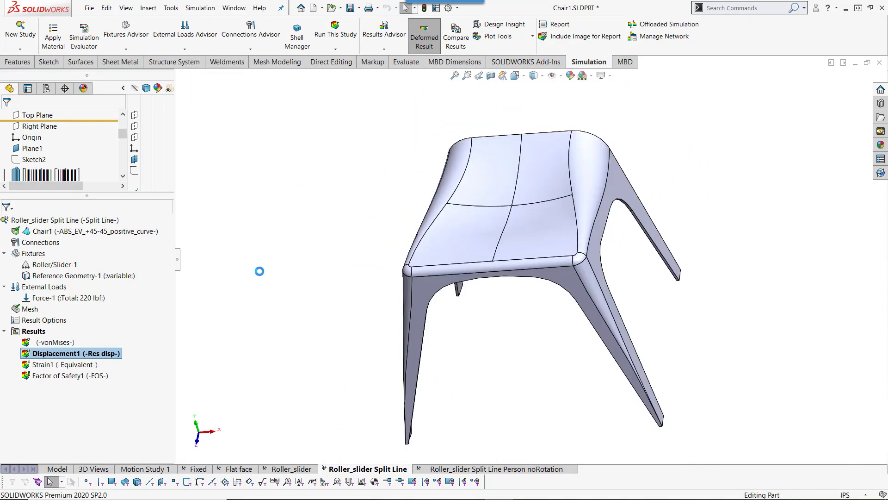
Open the Person noRotation study's Reference Geometry-1 fixture definition for editing
right_click(99, 287)
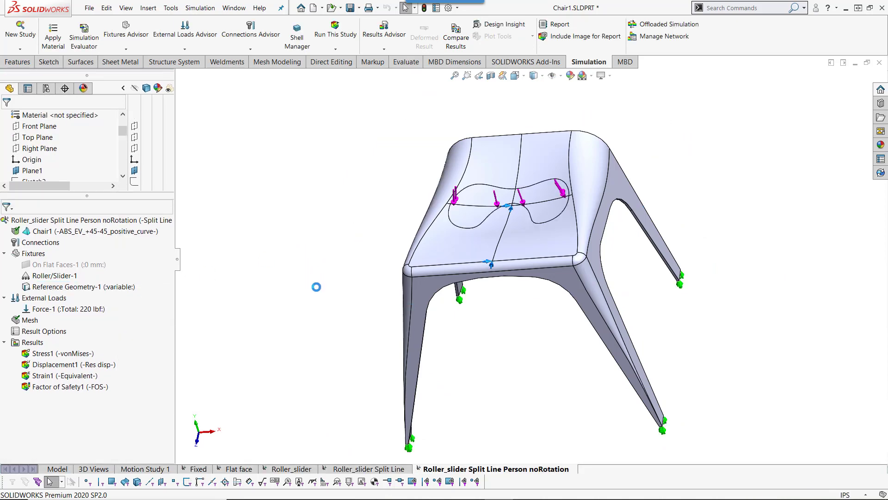
scroll(479, 277, "down", 3)
left_click(74, 287)
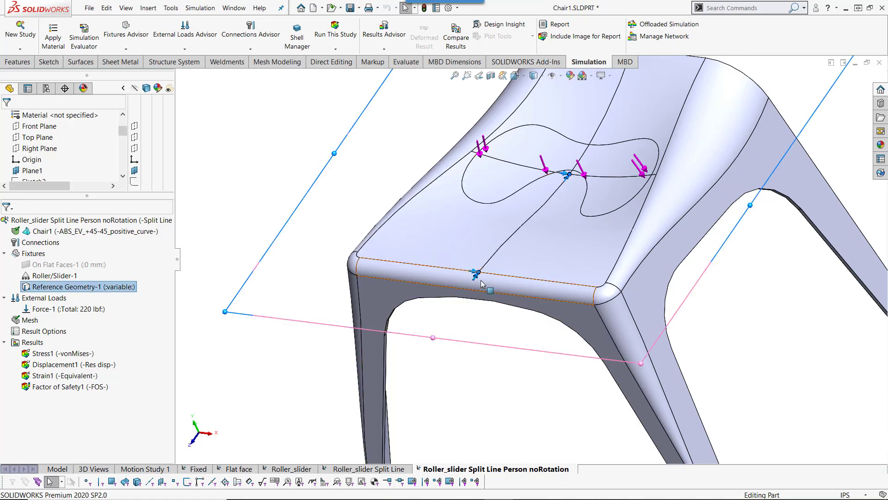
right_click(86, 287)
left_click(122, 294)
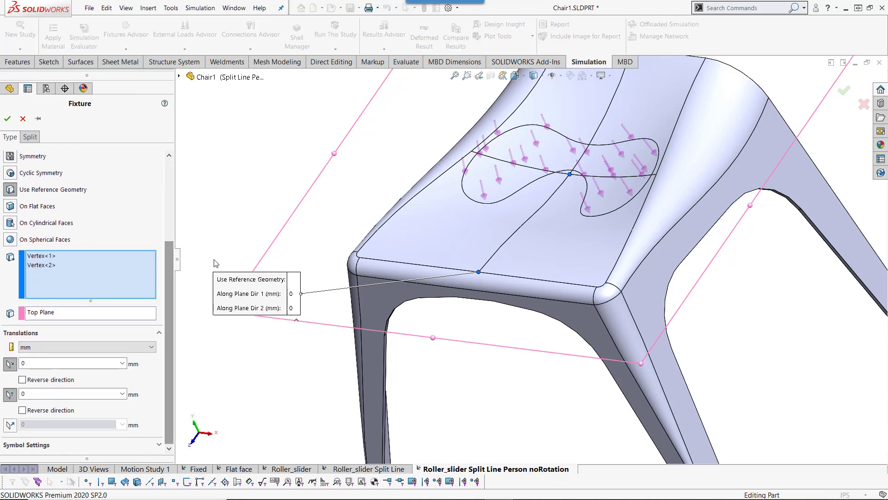
Orbit to review Vertex<1>, Vertex<2> and Top Plane, then cancel without changes
middle_click_drag(279, 169, 323, 175)
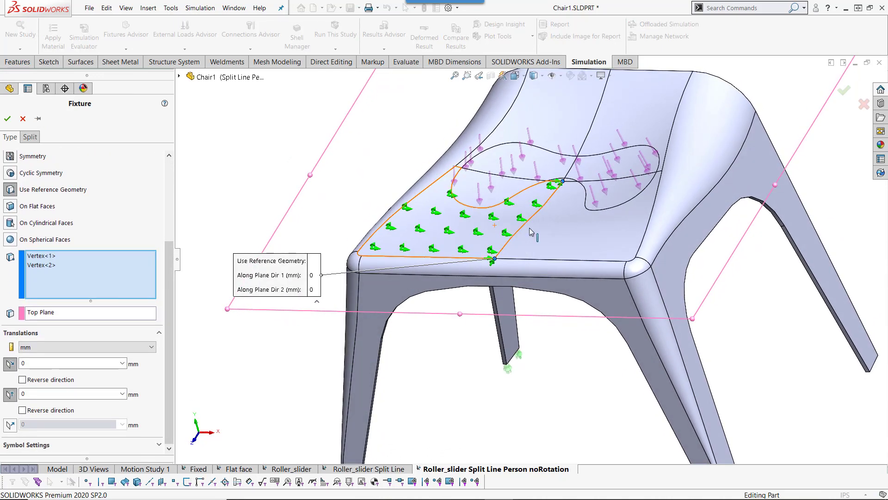
scroll(499, 263, "down", 4)
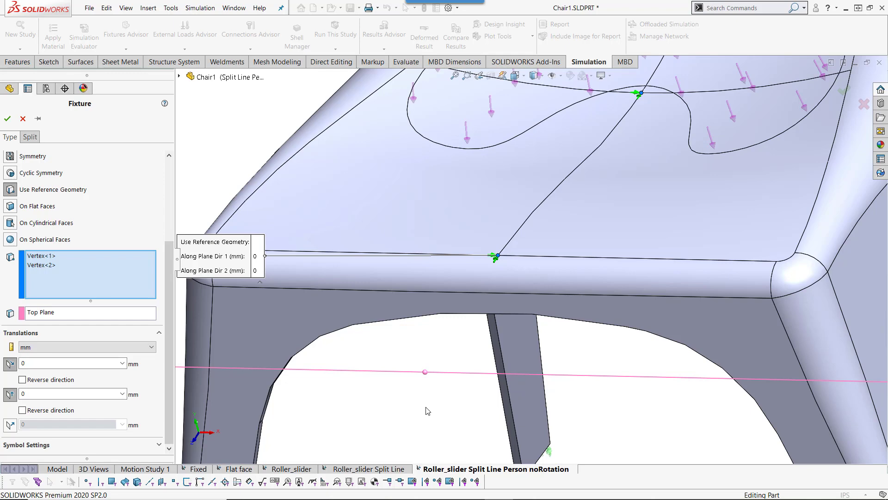
middle_click_drag(428, 410, 427, 405)
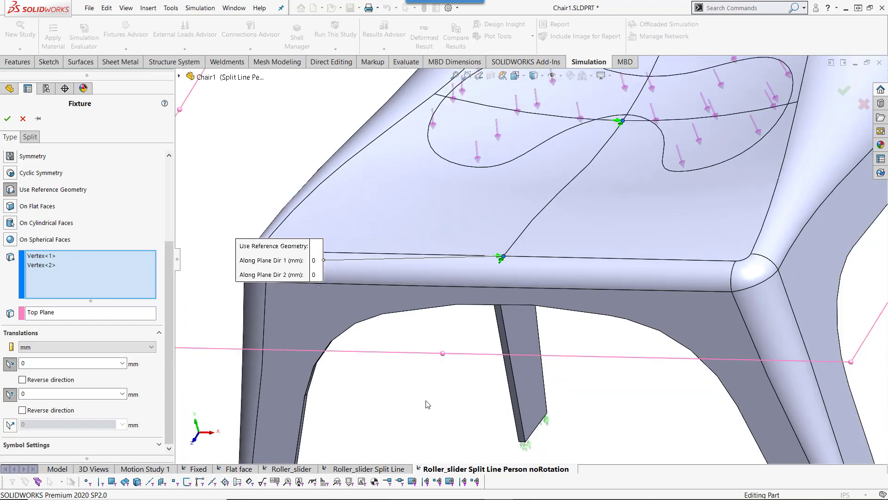
middle_click_drag(437, 401, 453, 353)
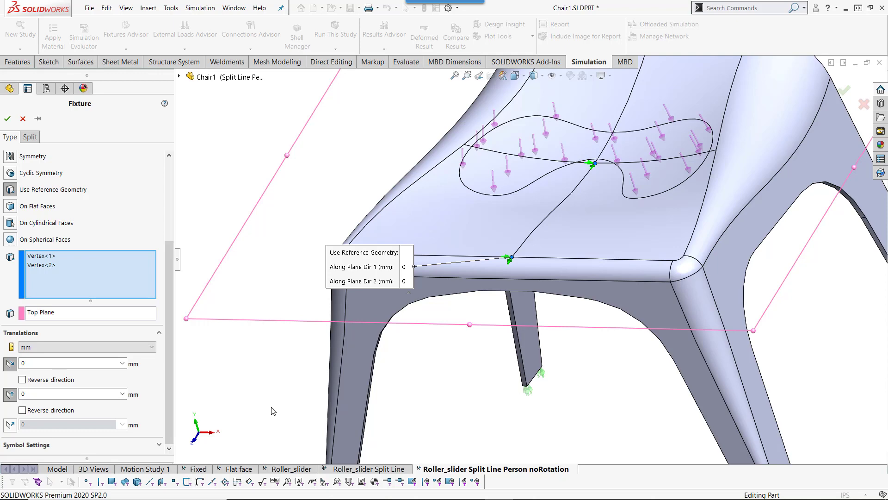
scroll(490, 427, "up", 2)
middle_click_drag(498, 414, 503, 292)
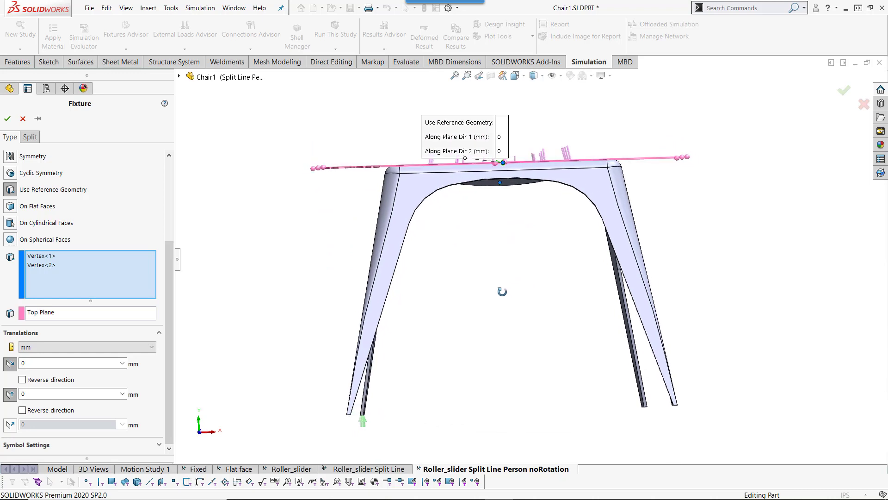
left_click(352, 420)
left_click(353, 419)
middle_click_drag(476, 297, 456, 357)
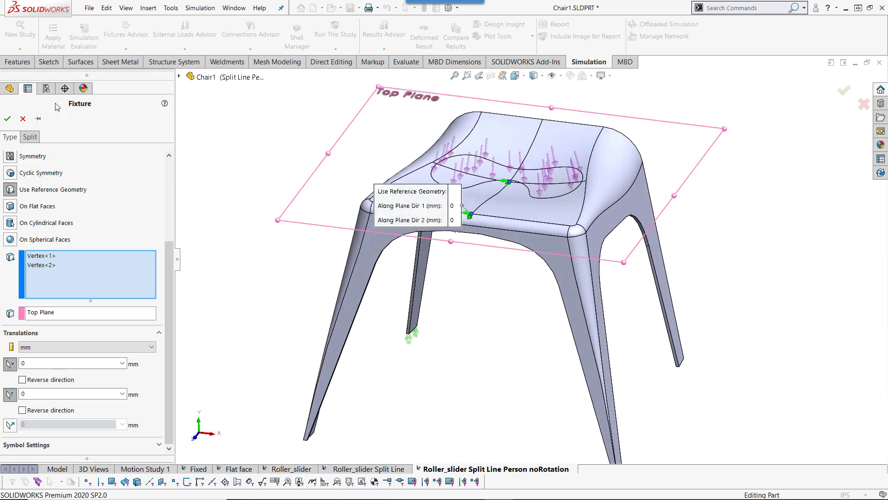
left_click(22, 120)
scroll(347, 152, "down", 5)
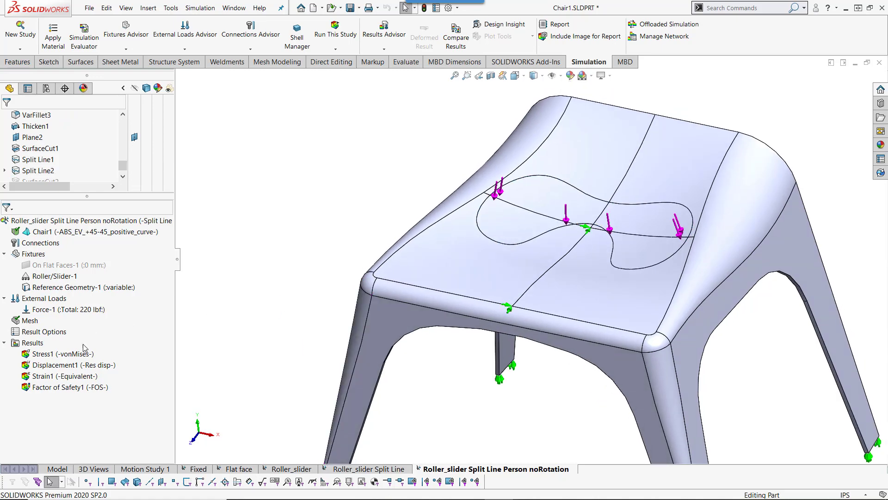
Show the Stress1 von Mises plot peaking at 27.836 MPa and fit the whole chair in view
double_click(53, 356)
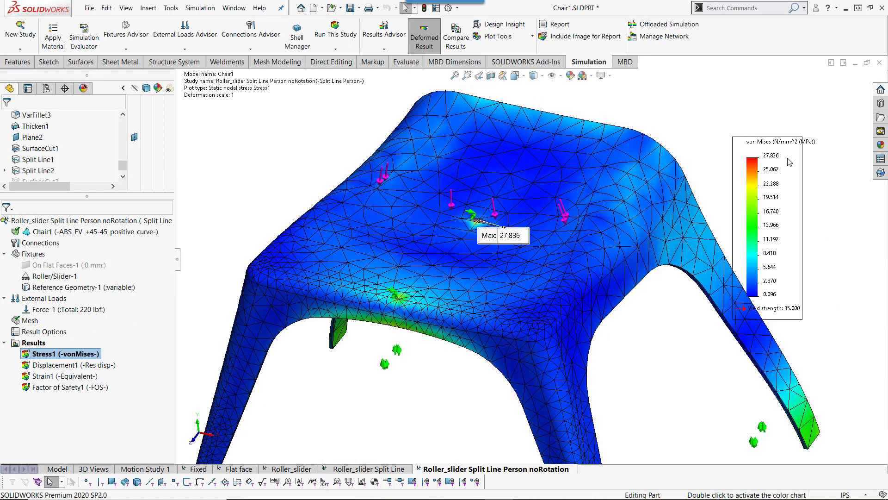
left_click(788, 160)
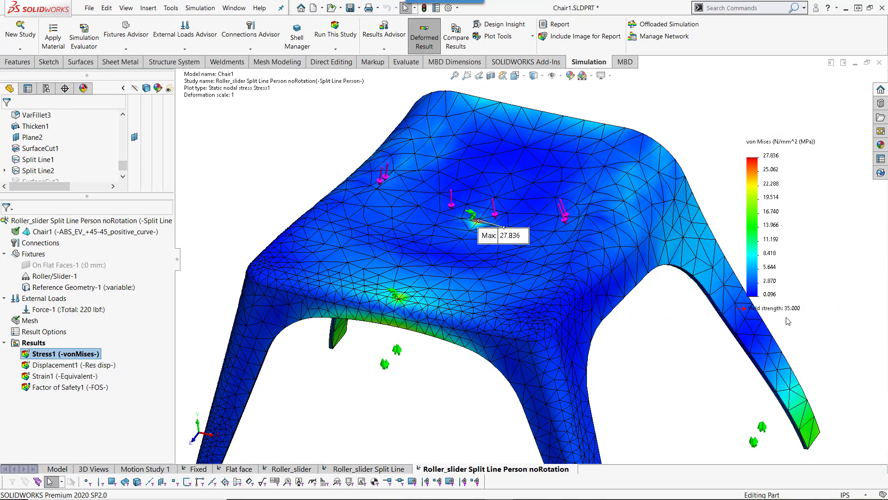
scroll(523, 255, "up", 2)
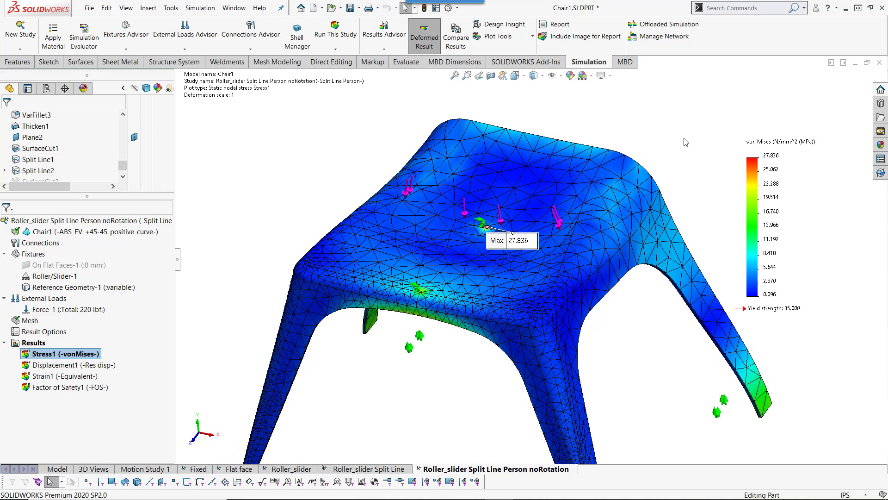
key("Down")
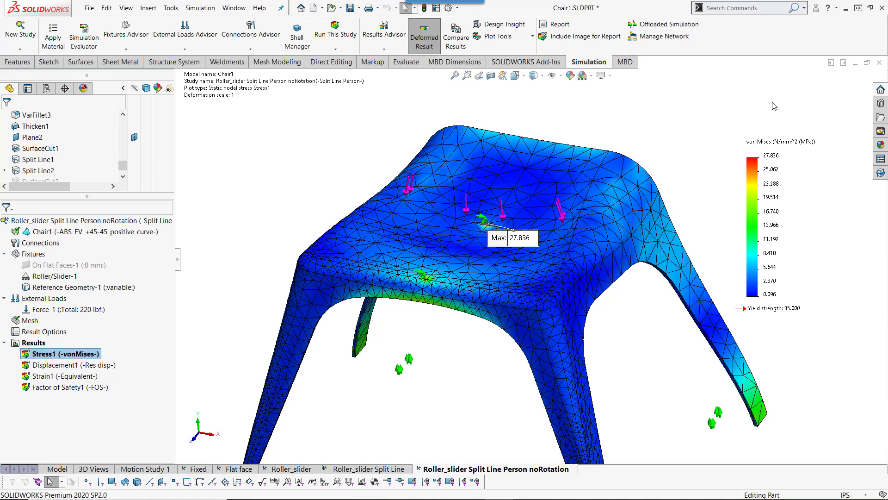
left_click(800, 316)
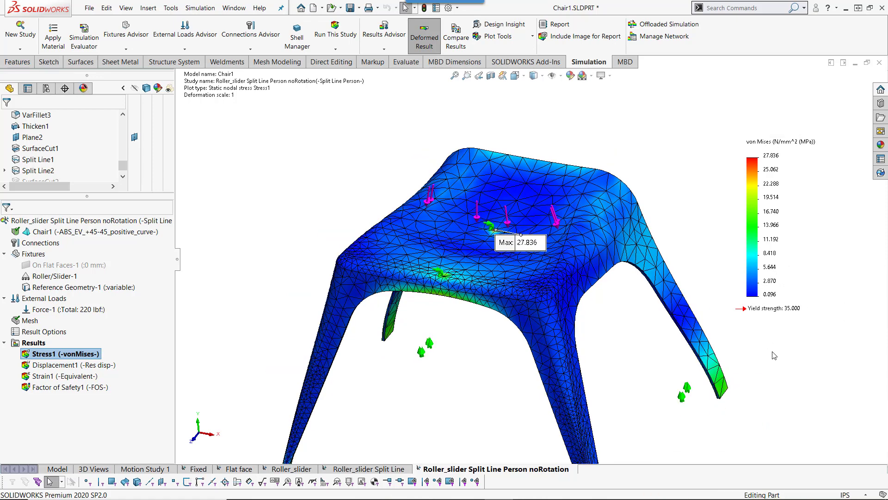
key("f")
left_click(724, 280)
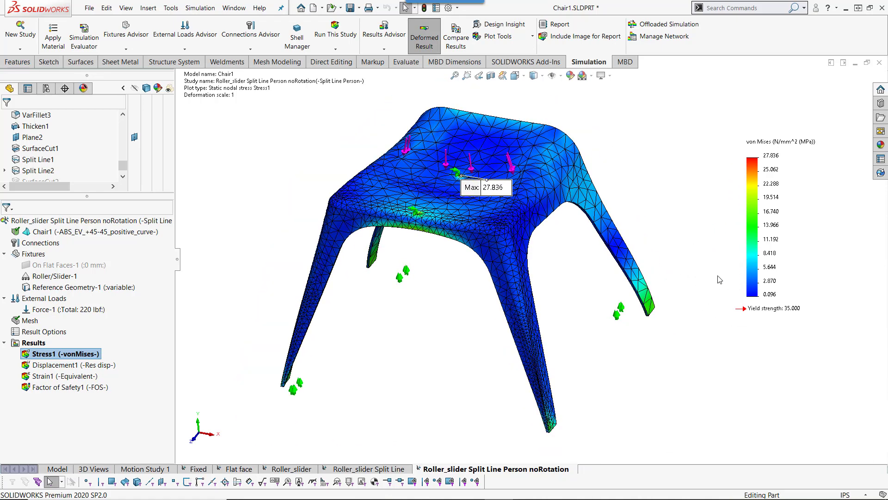
Switch from SOLIDWORKS to the PowerPoint slide show for the closing 'THANK YOU FOR WATCHING!!' slide
key("alt+Tab")
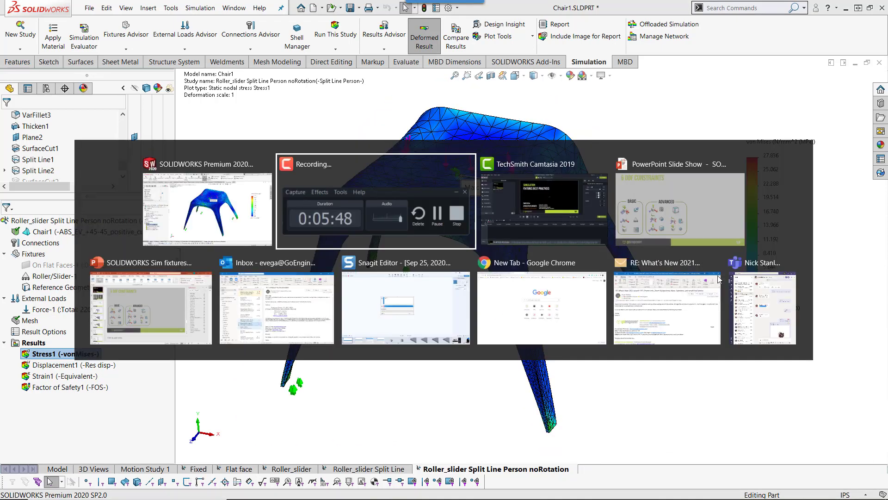